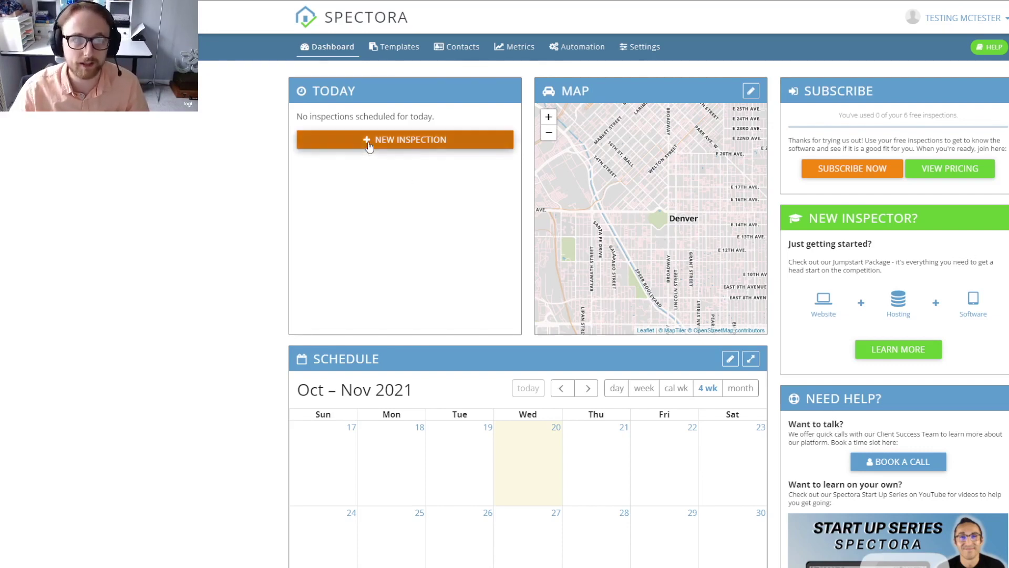
Start a new inspection and keep the default inspector
left_click(396, 148)
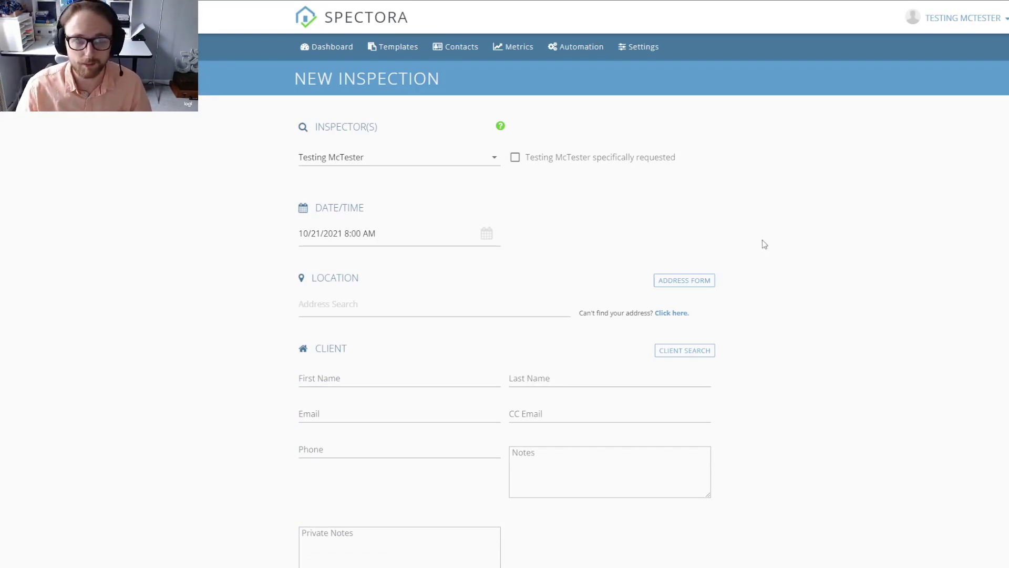
left_click(494, 166)
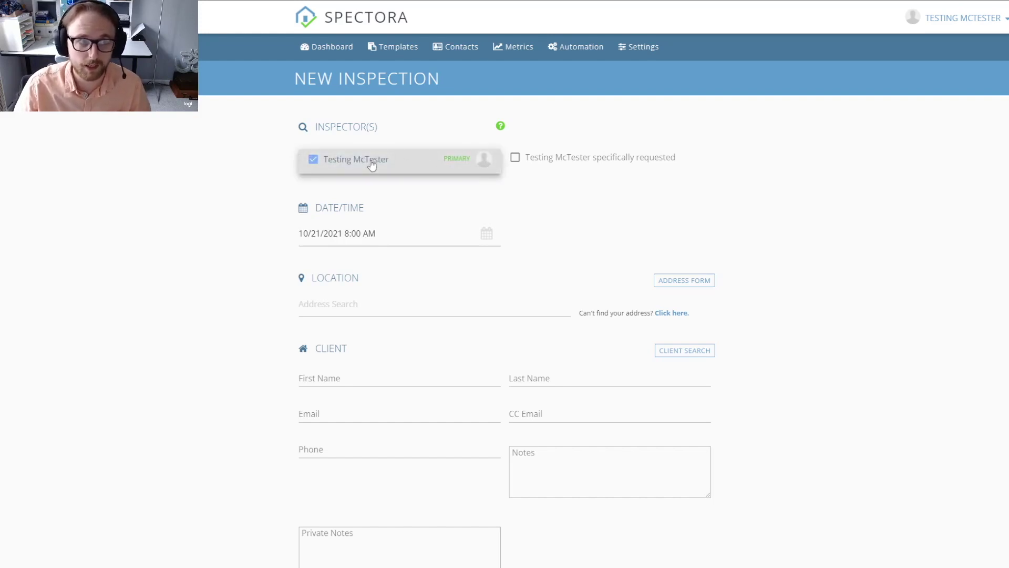
left_click(550, 197)
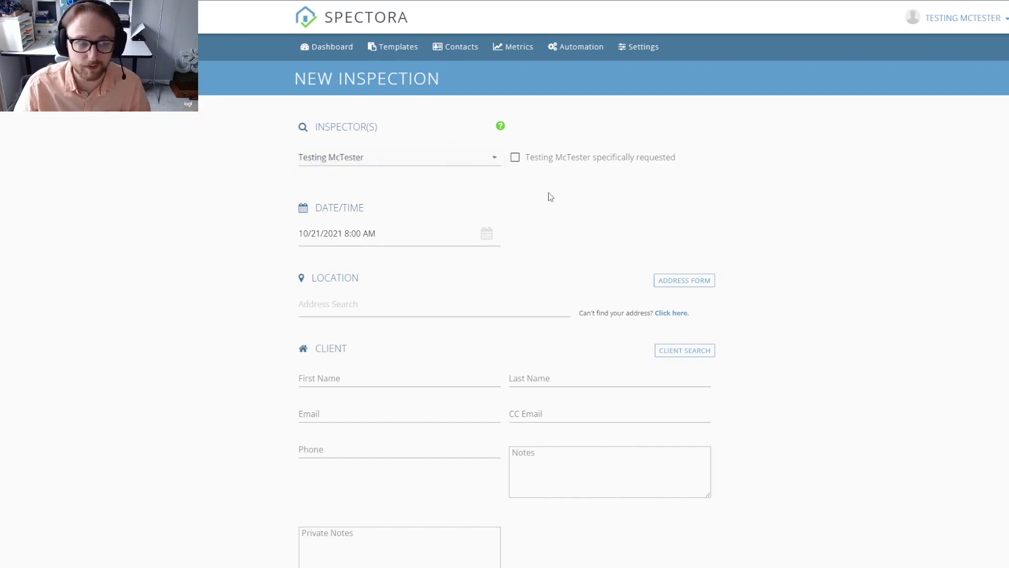
Set the inspection date/time to 10/21/2021 11:00 AM
left_click(340, 236)
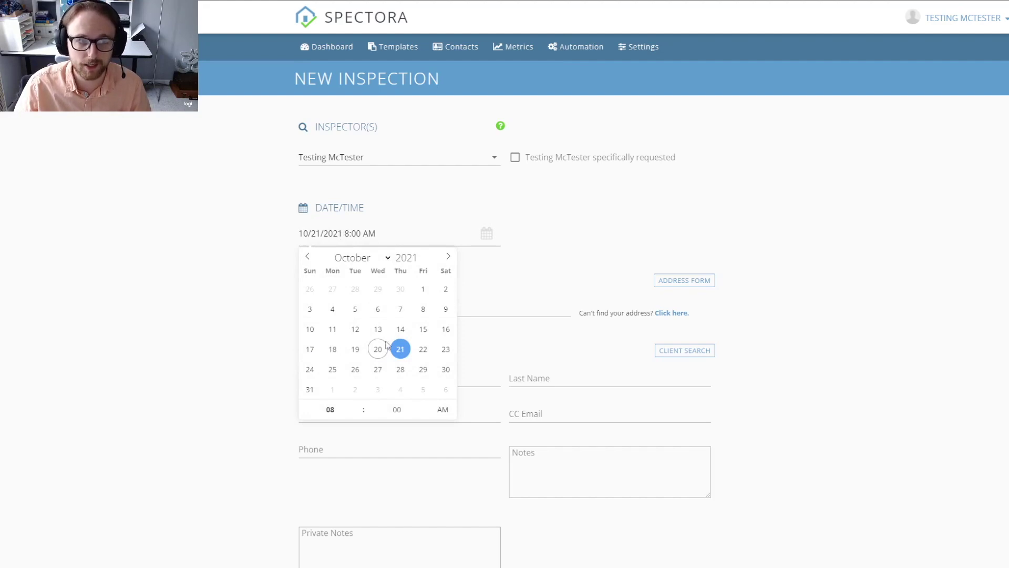
key("Tab")
left_click(358, 406)
left_click(358, 406)
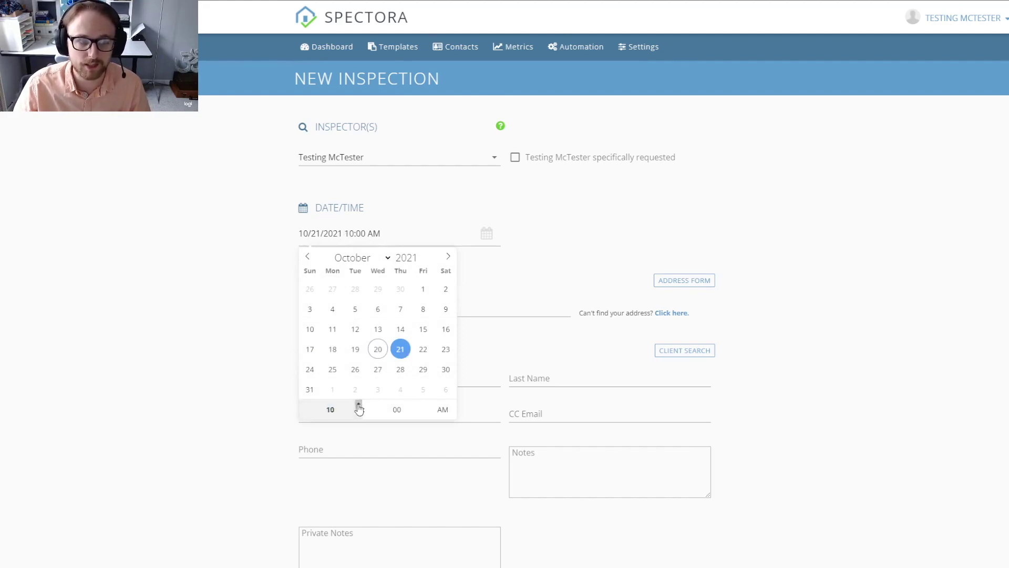
left_click(357, 406)
left_click(523, 253)
left_click(371, 310)
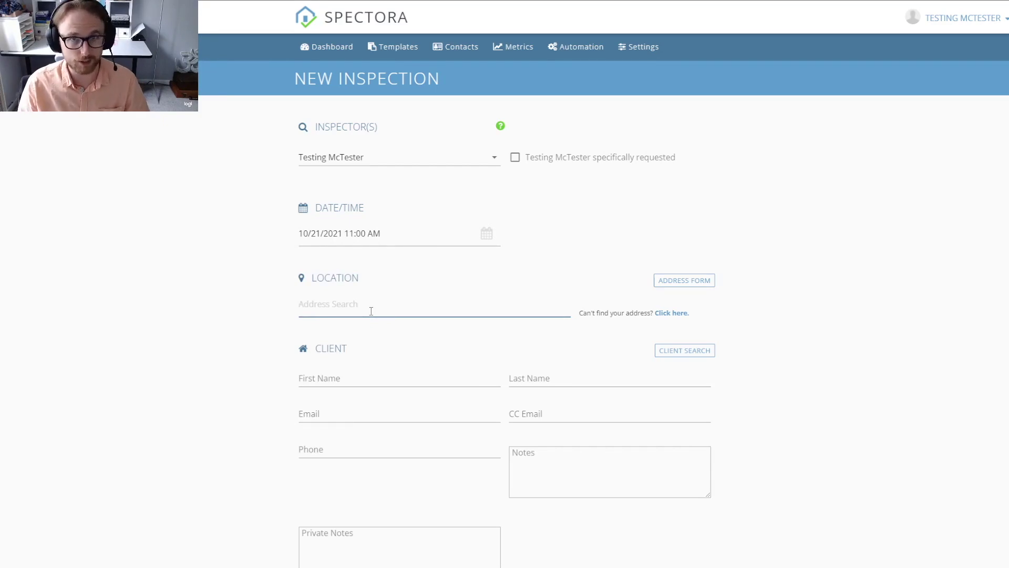
Fill the location from the '1234' address suggestion, giving 2536 square feet and year built 2010
type("1234")
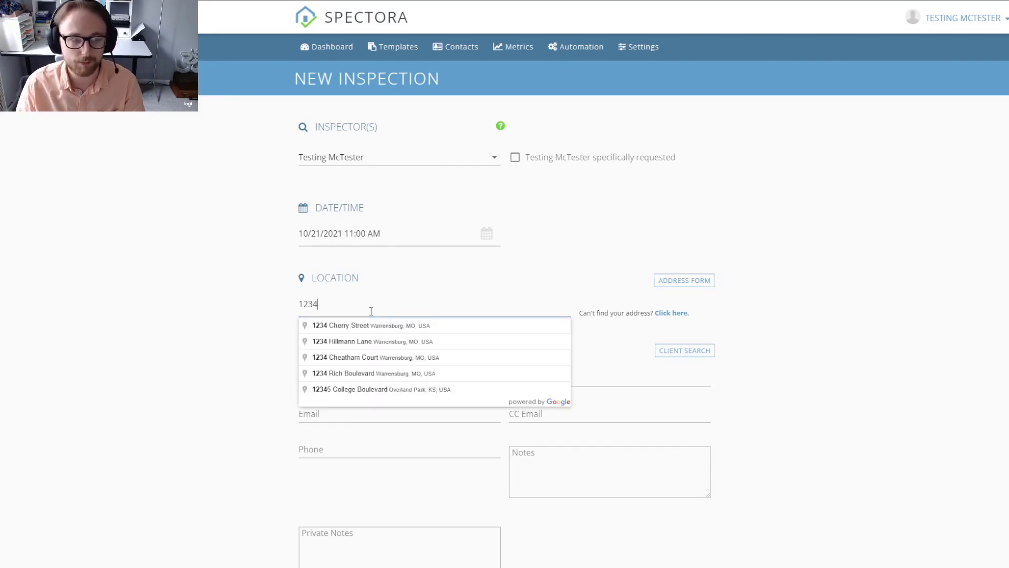
left_click(368, 325)
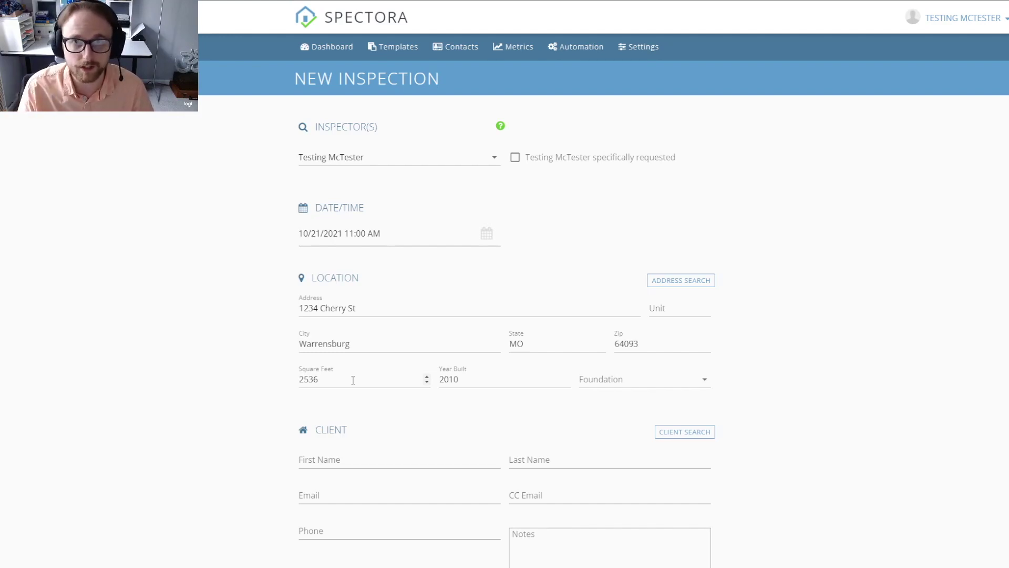
left_click(343, 382)
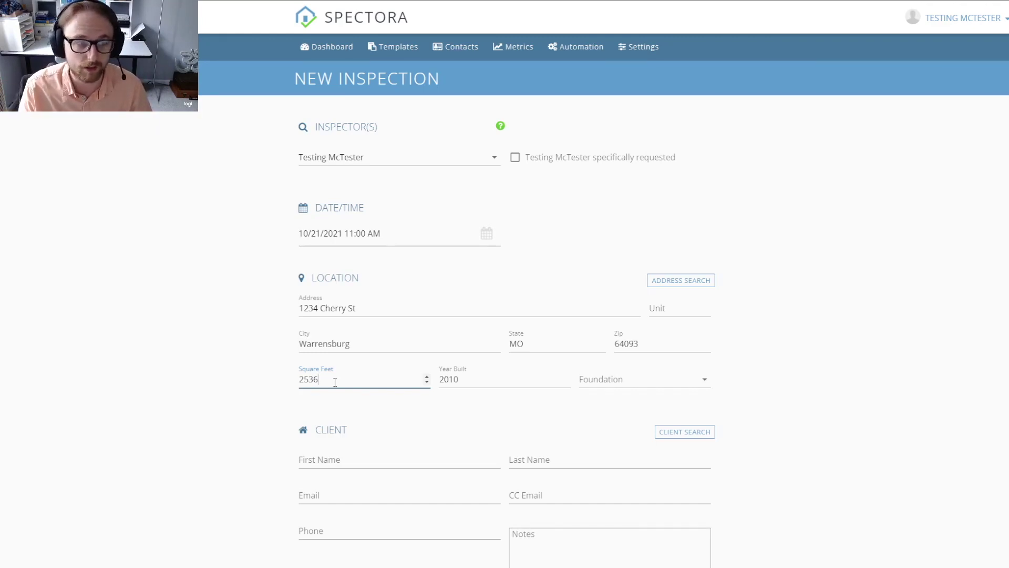
scroll(339, 380, "down", 2)
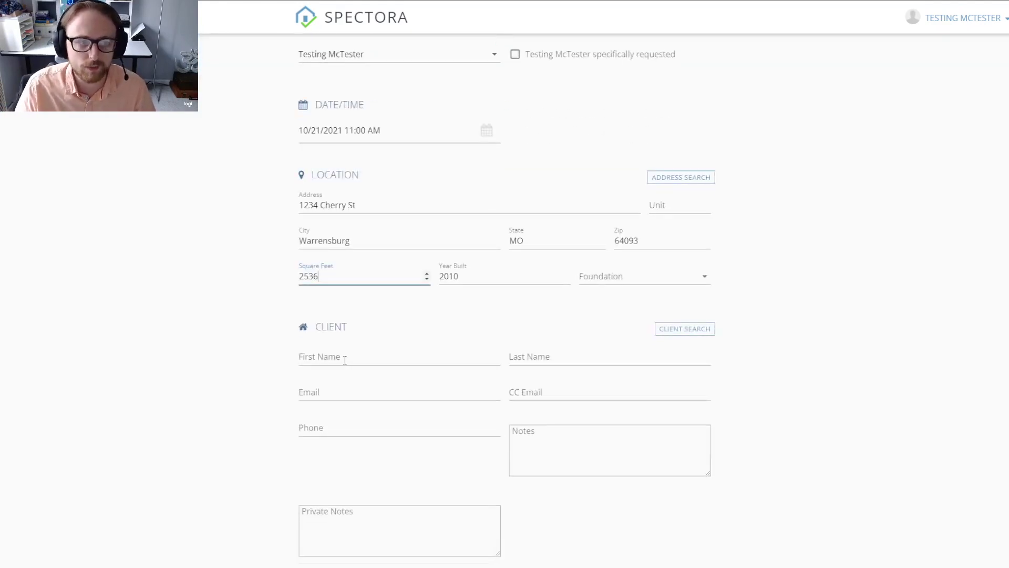
Enter the test client's first name, last name and e-mail address
left_click(342, 352)
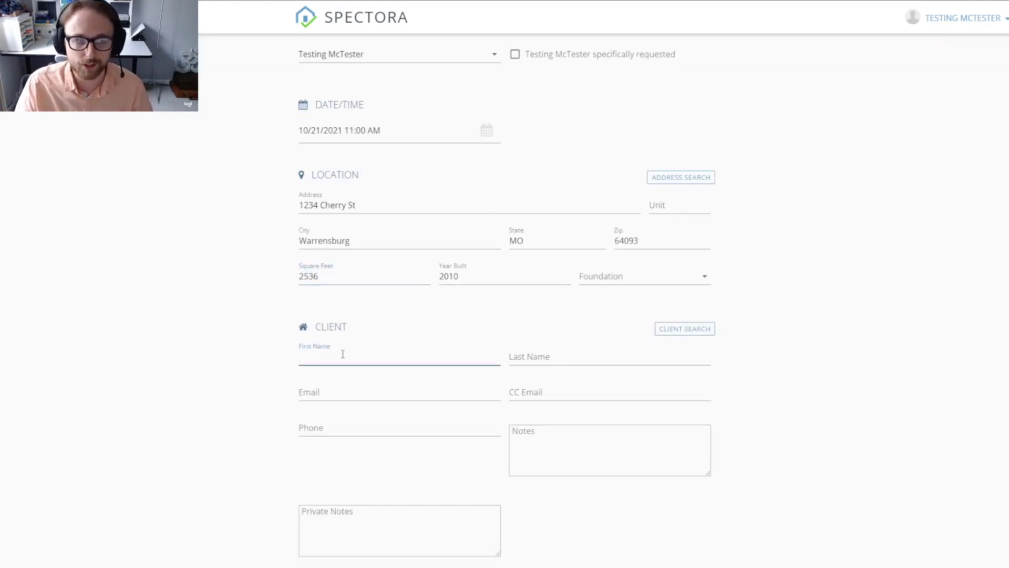
type("Test")
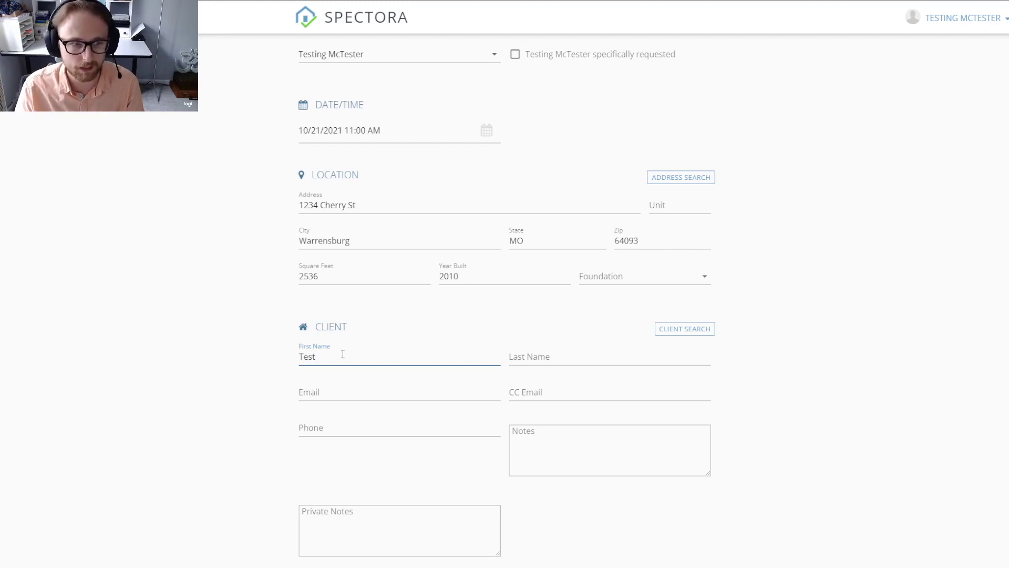
key("Tab")
type("TEST")
key("BackSpace")
key("BackSpace")
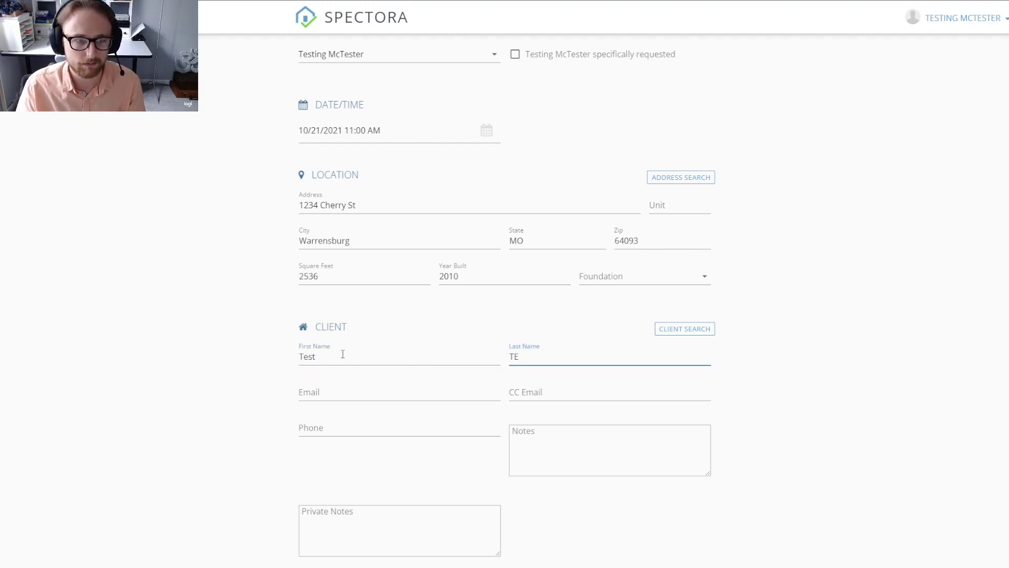
key("BackSpace")
type("est")
key("Tab")
type("Tes")
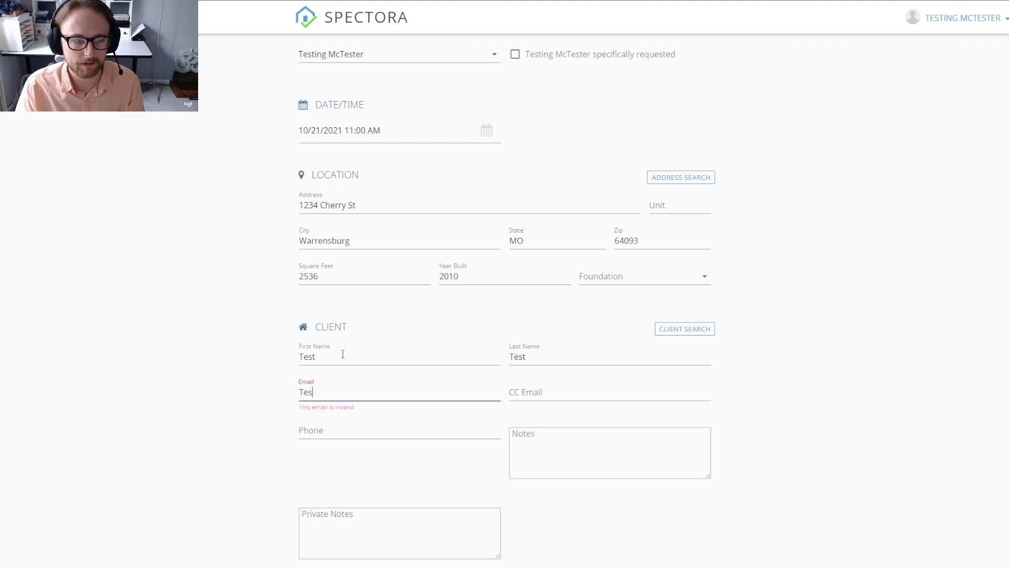
type("t@test.com")
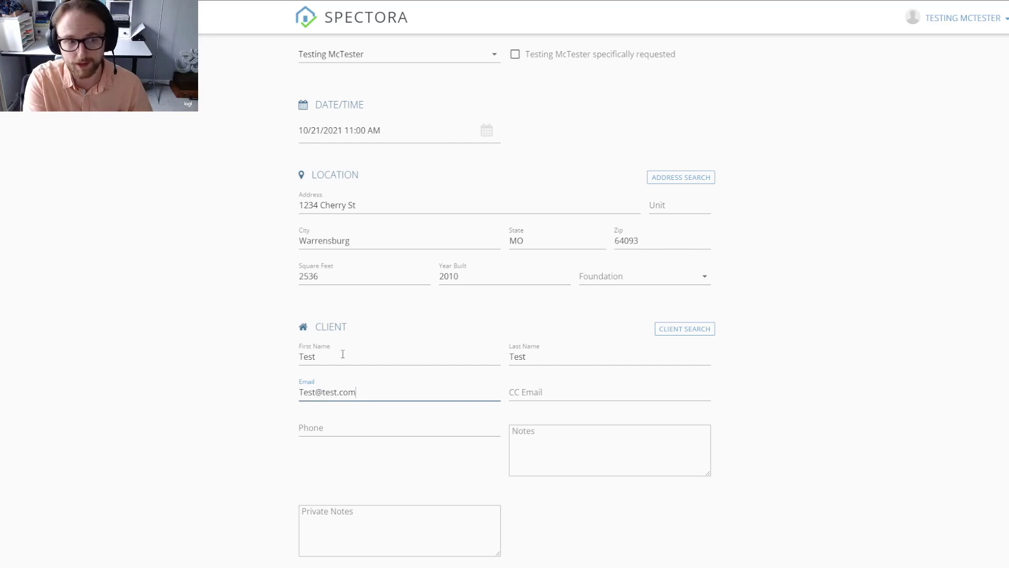
Recheck the client fields and move into the CC Email field
left_click(543, 396)
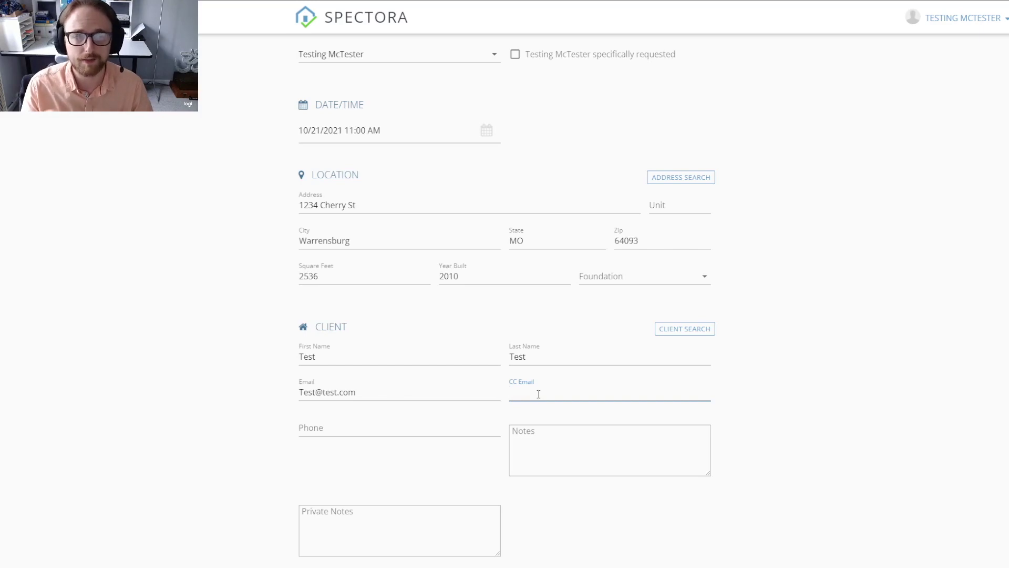
left_click(300, 358)
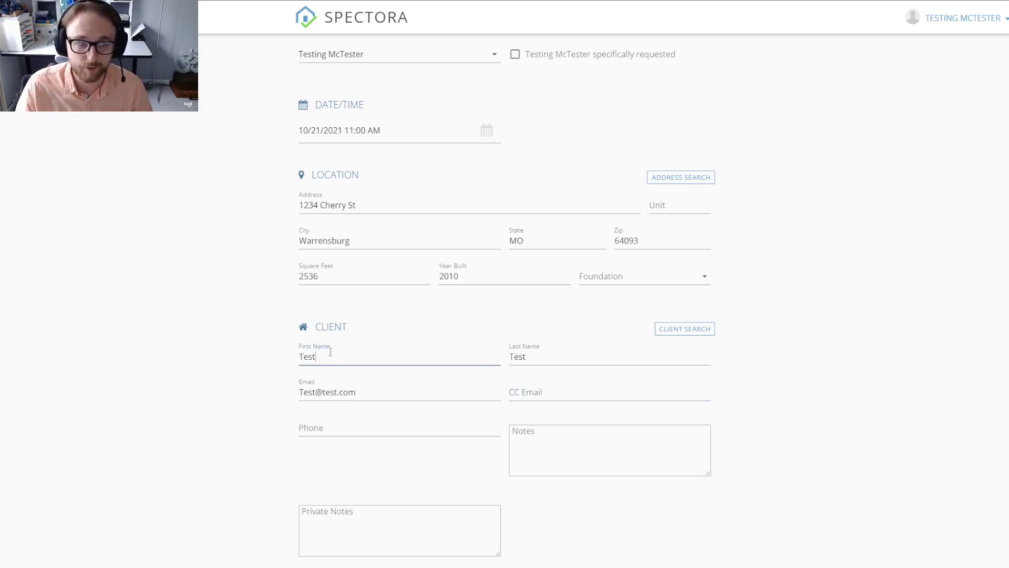
left_click(555, 349)
left_click(392, 389)
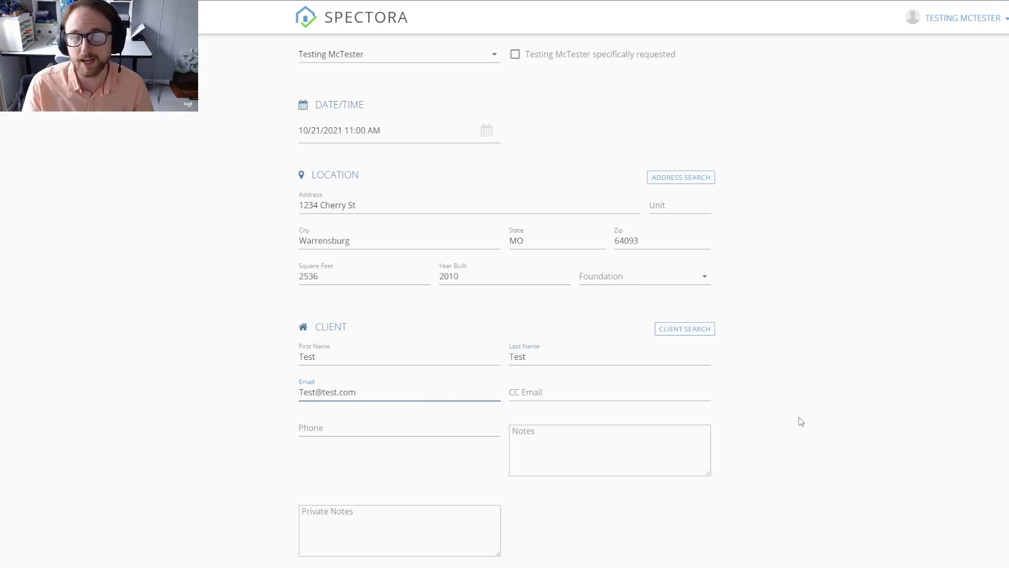
left_click(583, 398)
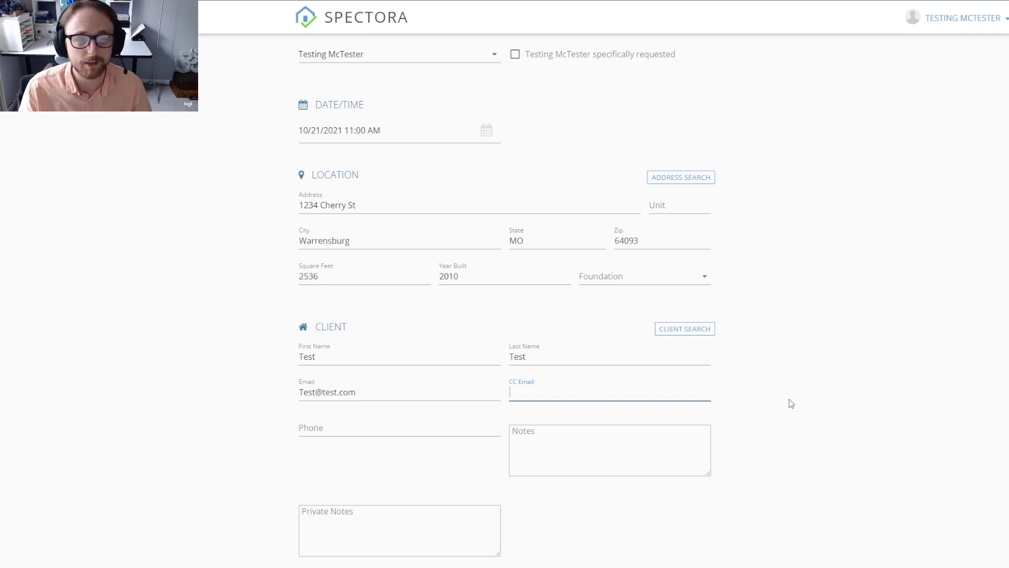
Add the Residential Inspection service, bringing the total to $300.00
scroll(707, 421, "down", 5)
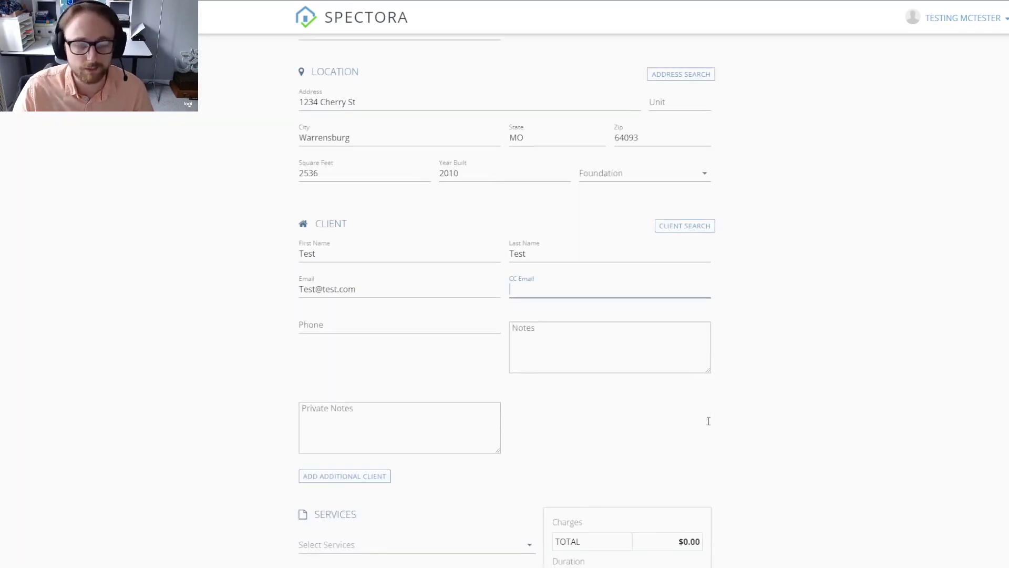
scroll(837, 372, "down", 2)
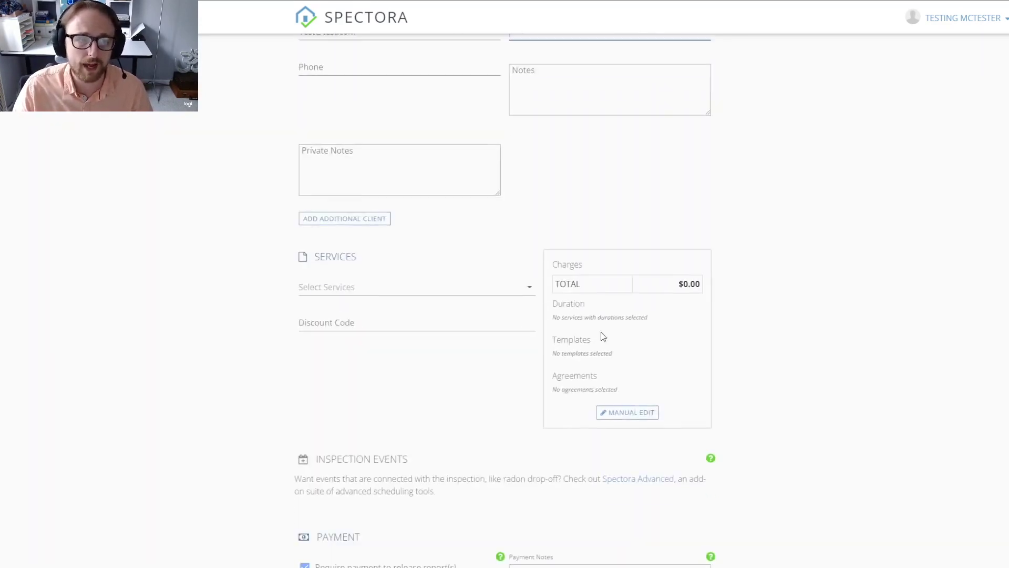
left_click(530, 295)
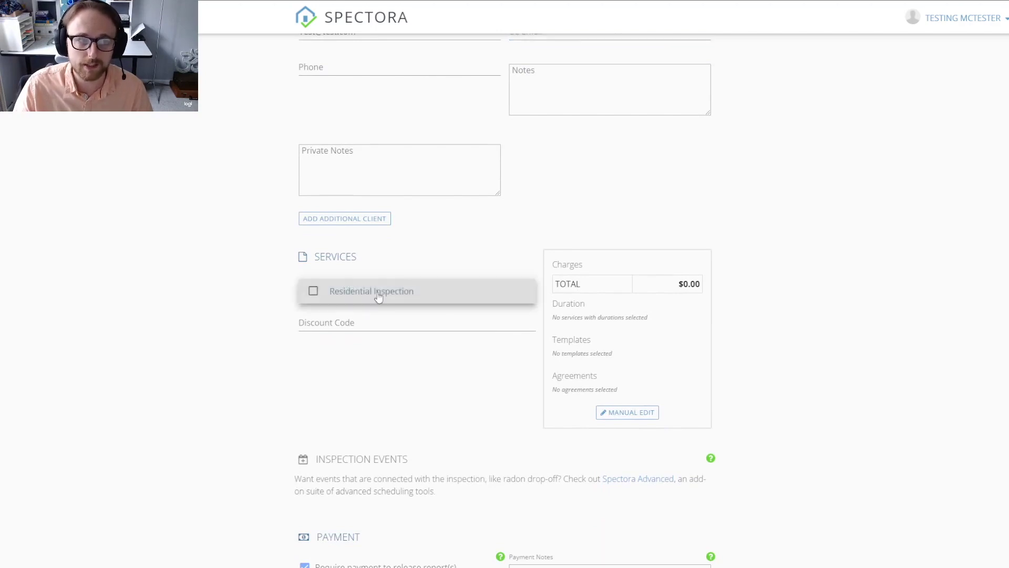
left_click(313, 292)
left_click(250, 295)
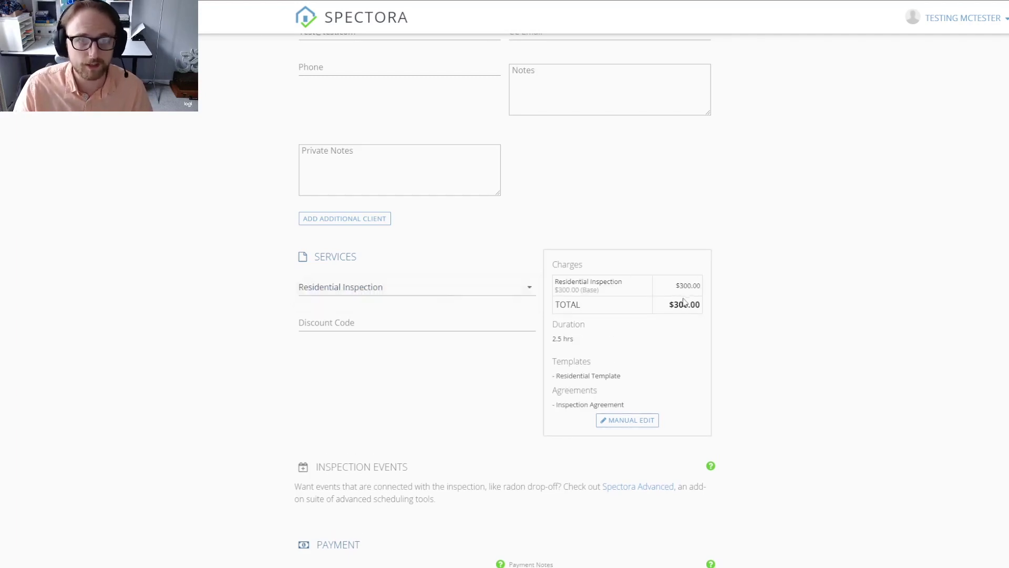
left_click_drag(672, 307, 734, 310)
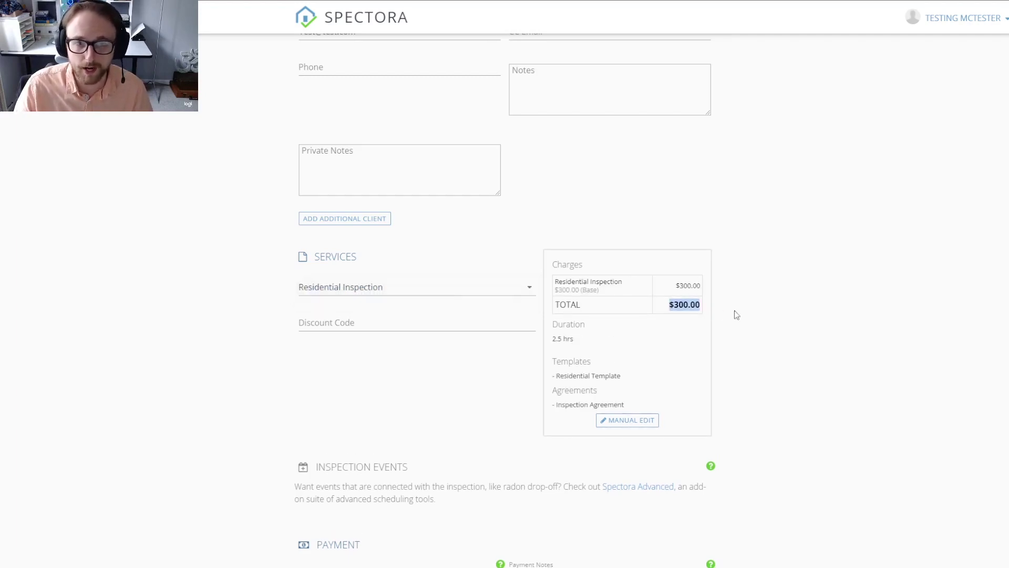
left_click(707, 322)
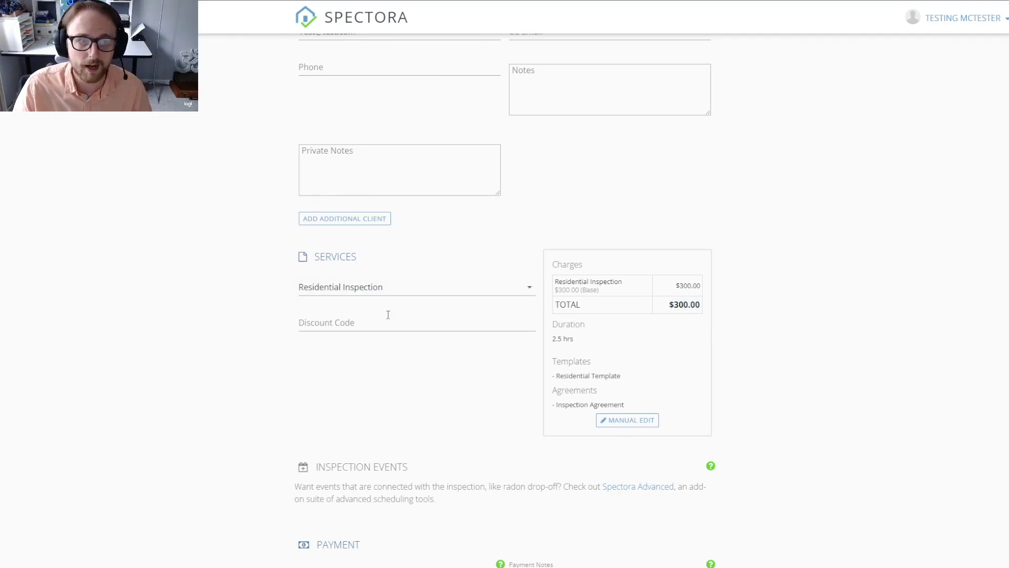
Apply discount code FRIENDS for $50.00 off, leaving a $250.00 total
left_click(368, 323)
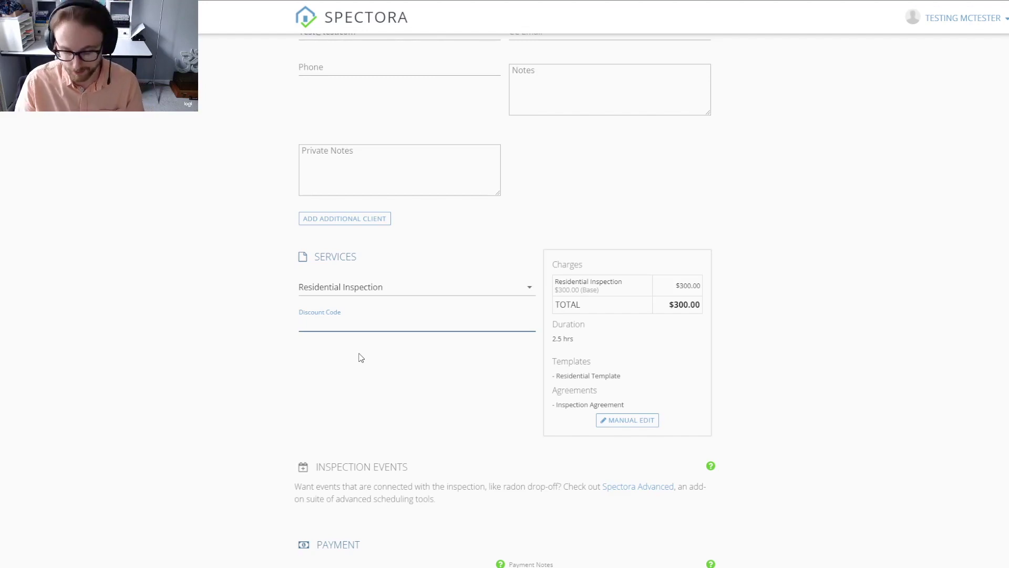
type("FRIENDS")
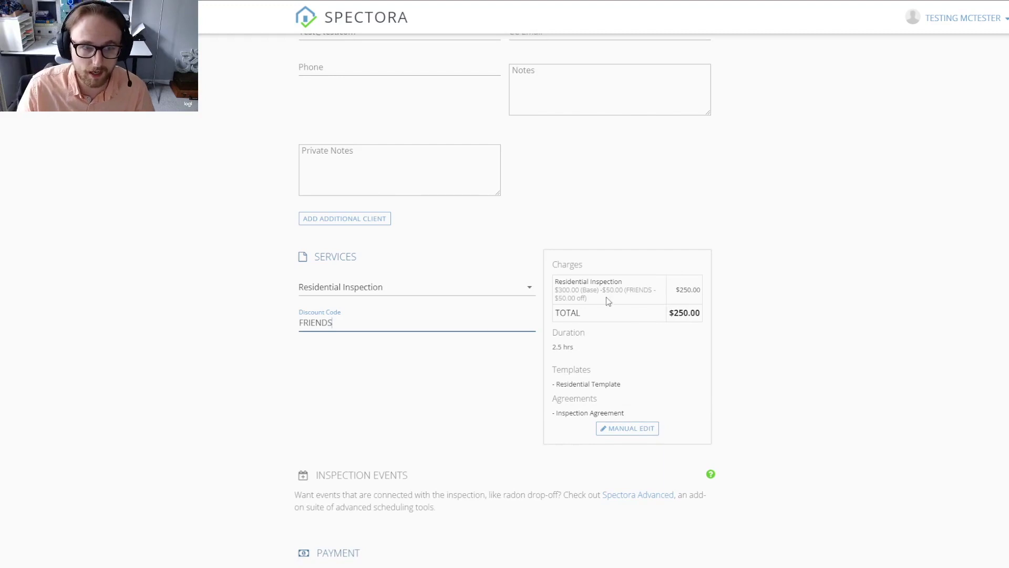
left_click_drag(591, 298, 554, 303)
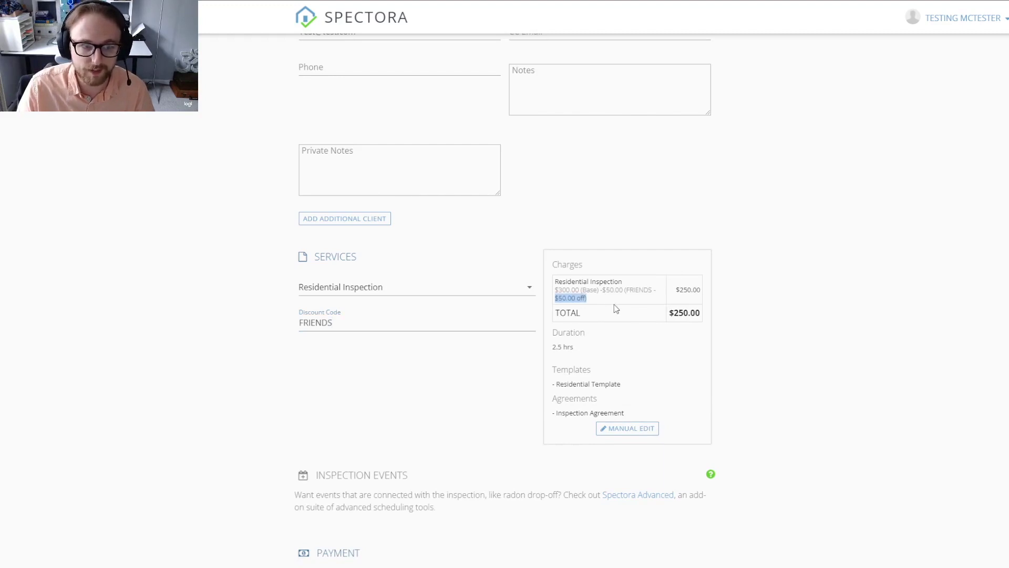
left_click(388, 345)
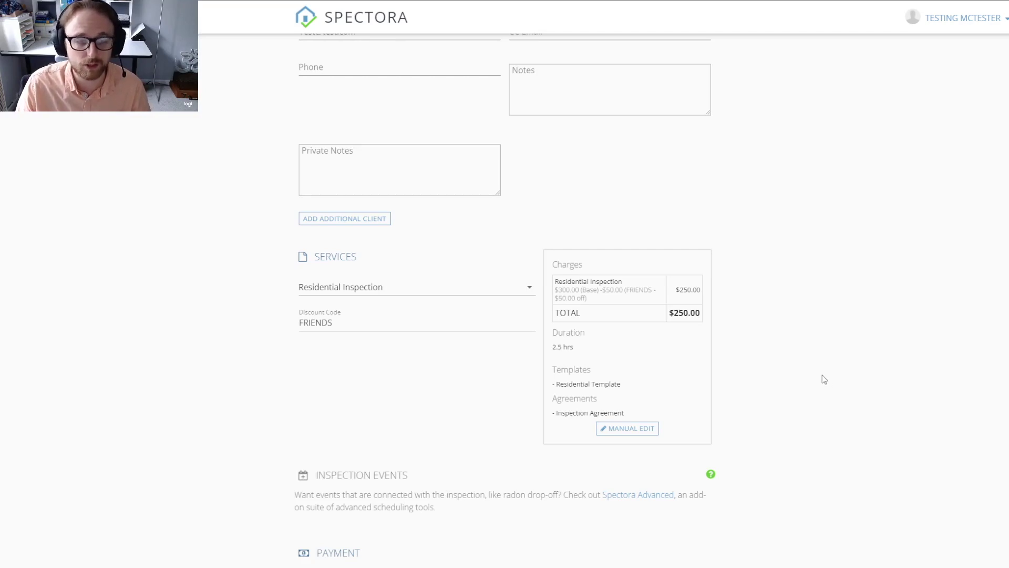
scroll(824, 380, "down", 5)
scroll(790, 373, "down", 2)
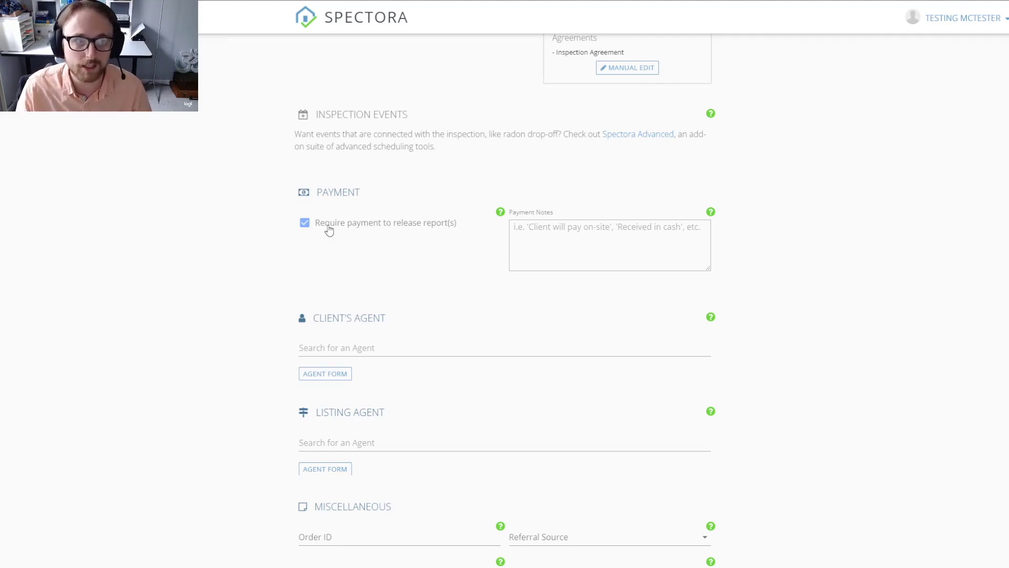
left_click(563, 235)
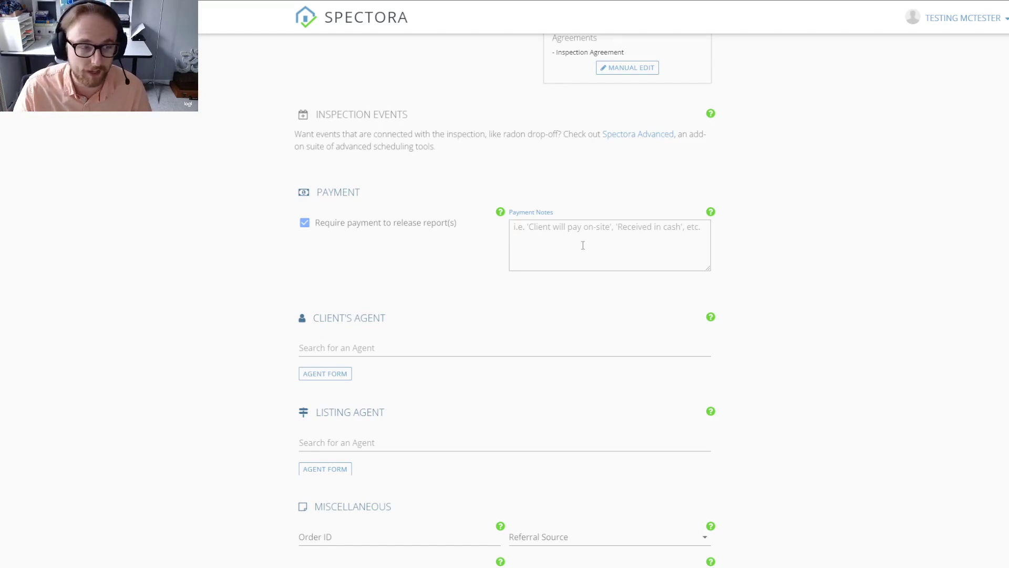
scroll(574, 245, "down", 2)
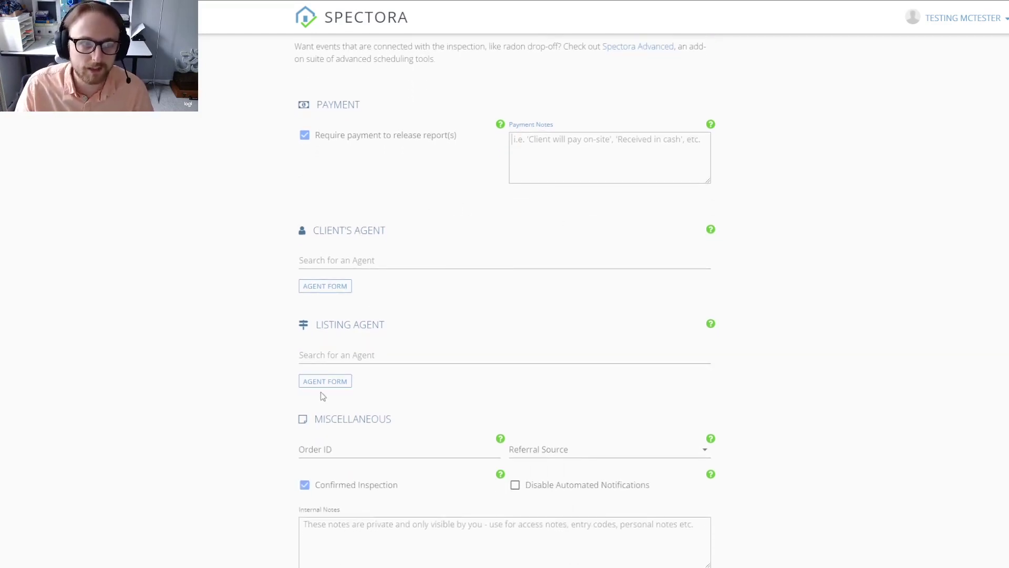
Open the Agent Form and leave Disable Automated Notifications unchecked
left_click(333, 288)
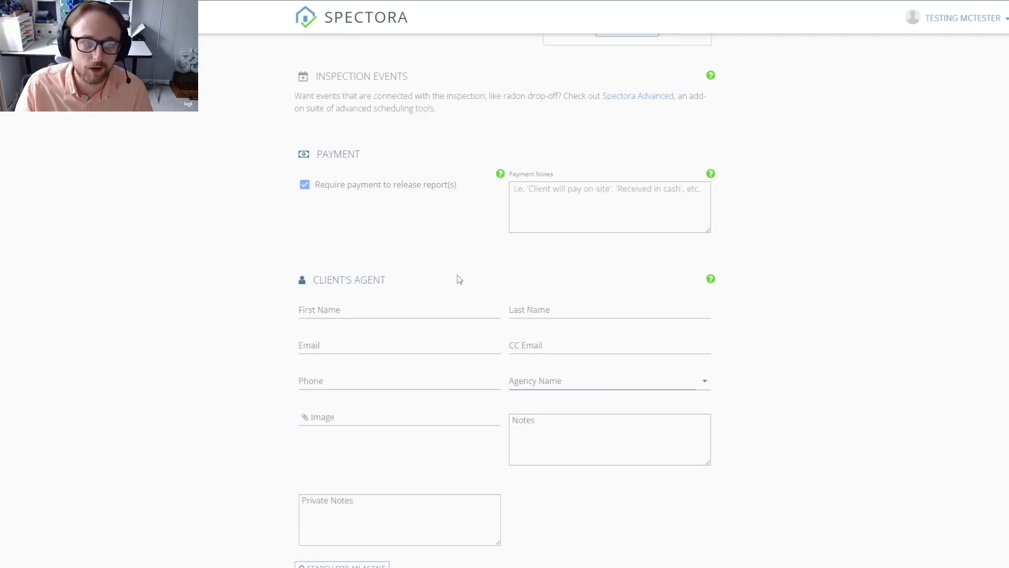
scroll(459, 280, "down", 5)
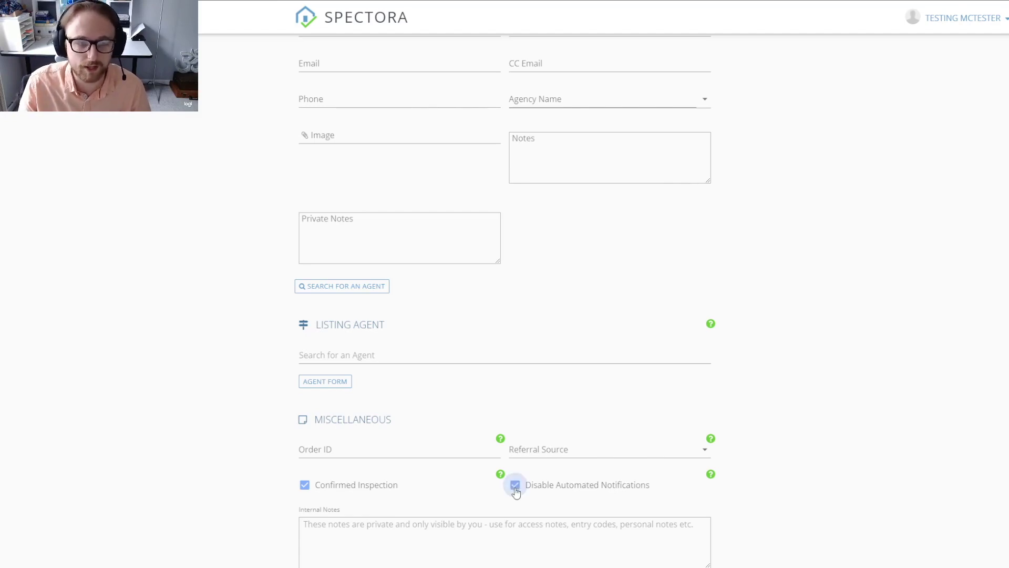
left_click(601, 544)
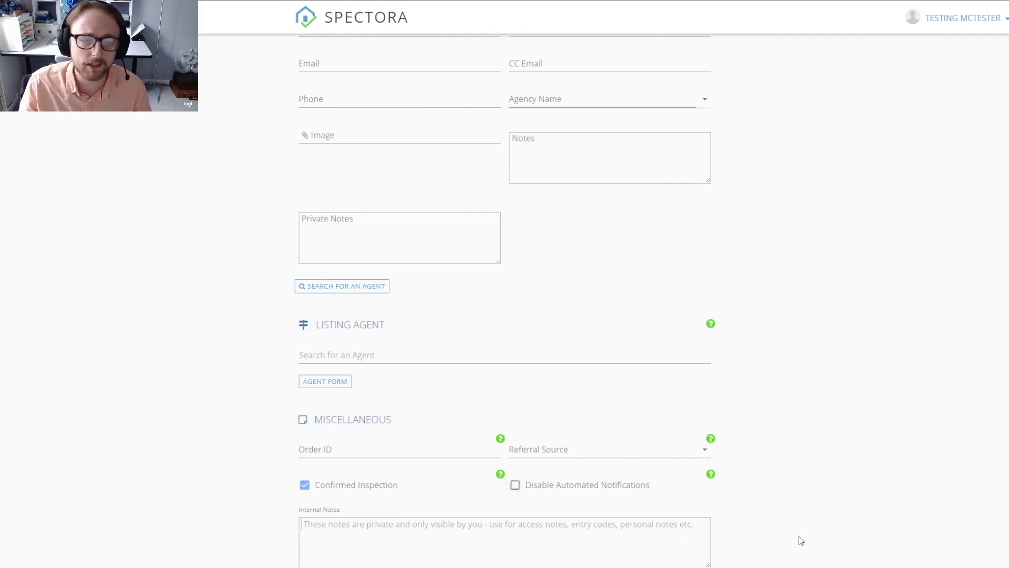